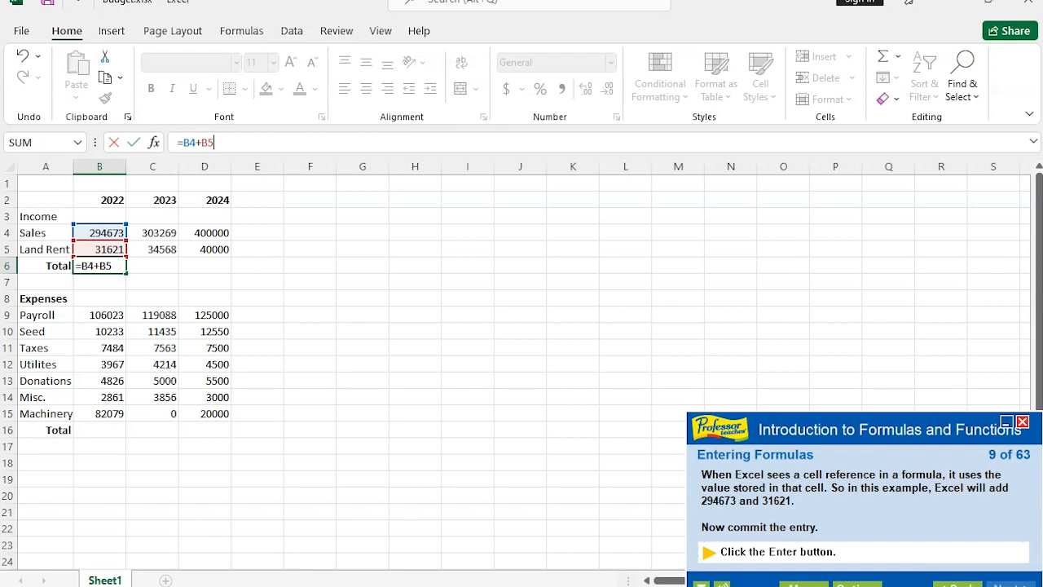
Step: Commit the 2022 income total =B4+B5 in B6 and correct the 2024 total in D6 to =D4+D5
left_click(134, 142)
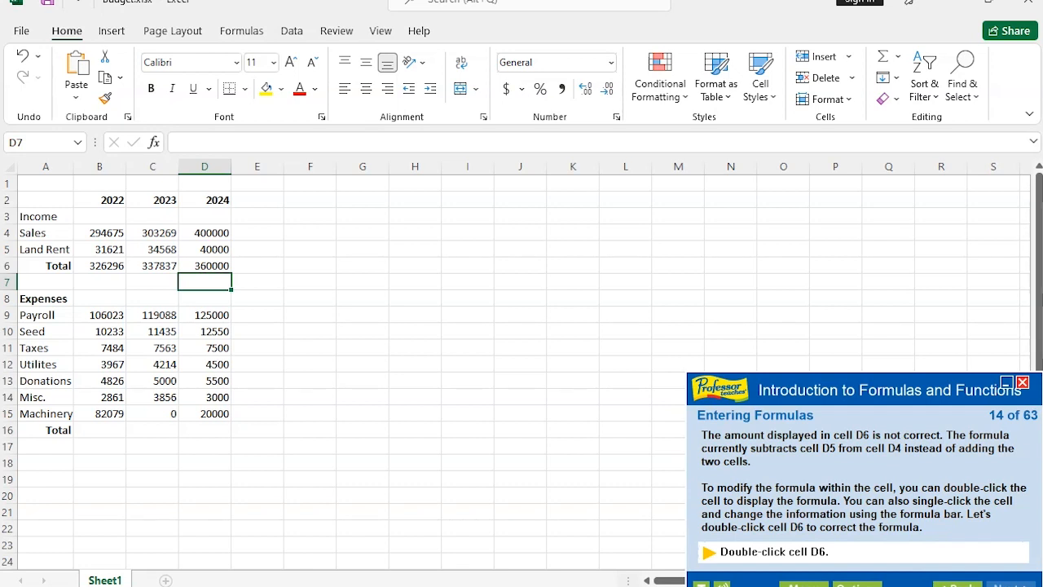
double_click(204, 266)
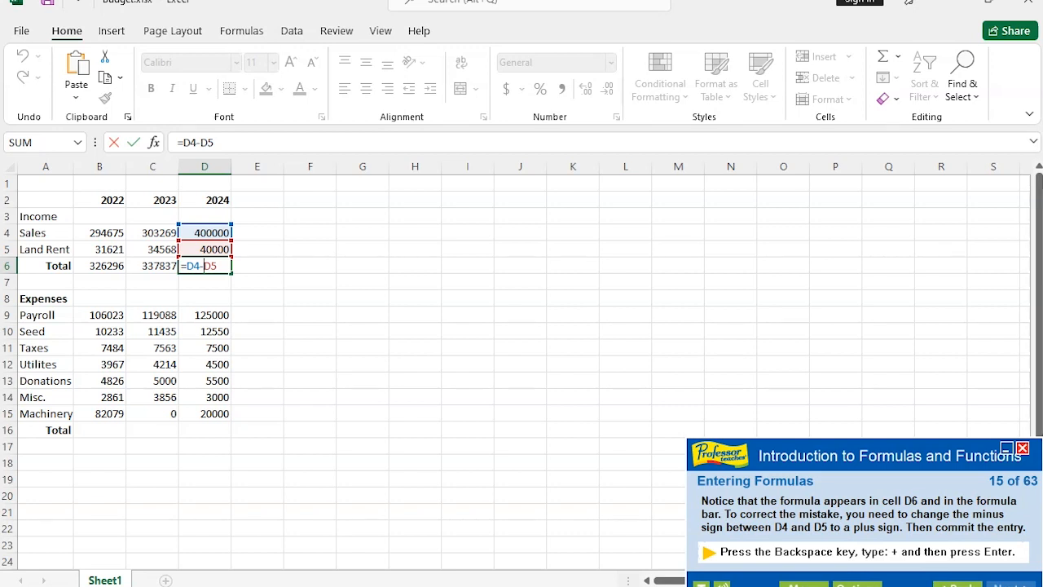
key("BackSpace")
type("+")
key("Return")
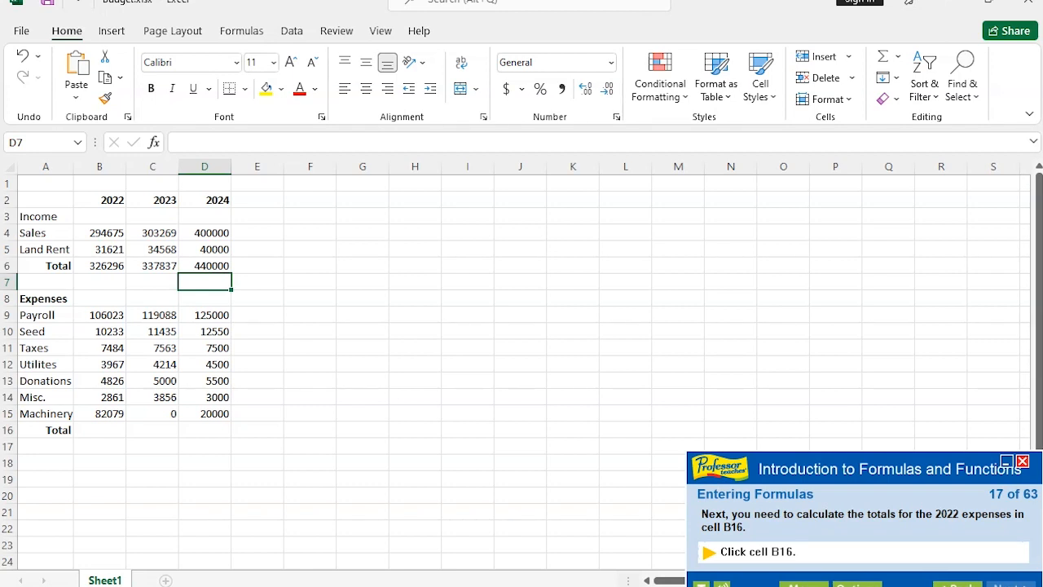
Step: Total the 2022 expenses in cell B16 with the formula =SUM(B9:B15)
left_click(99, 429)
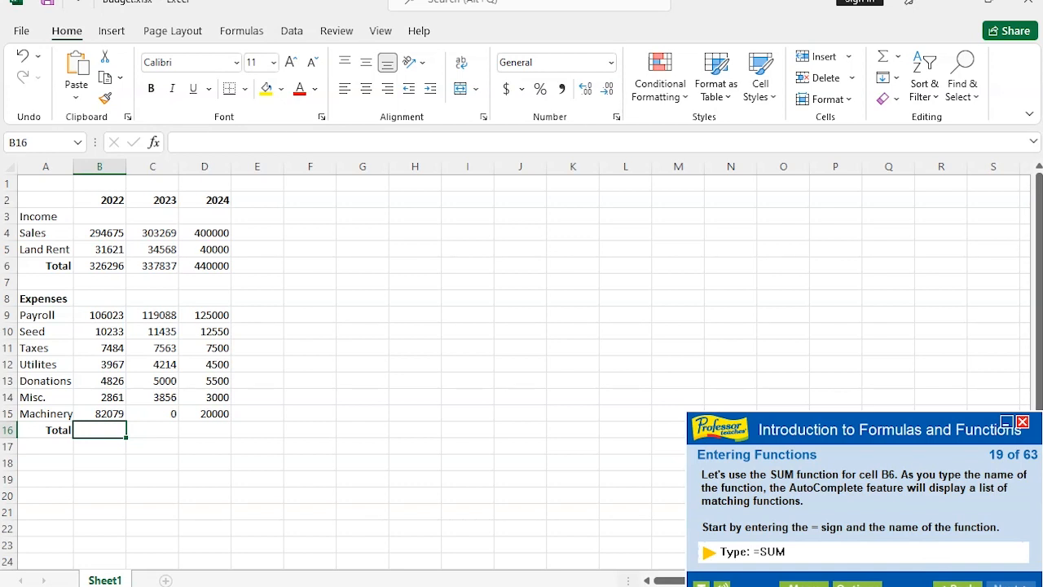
type("=SUM")
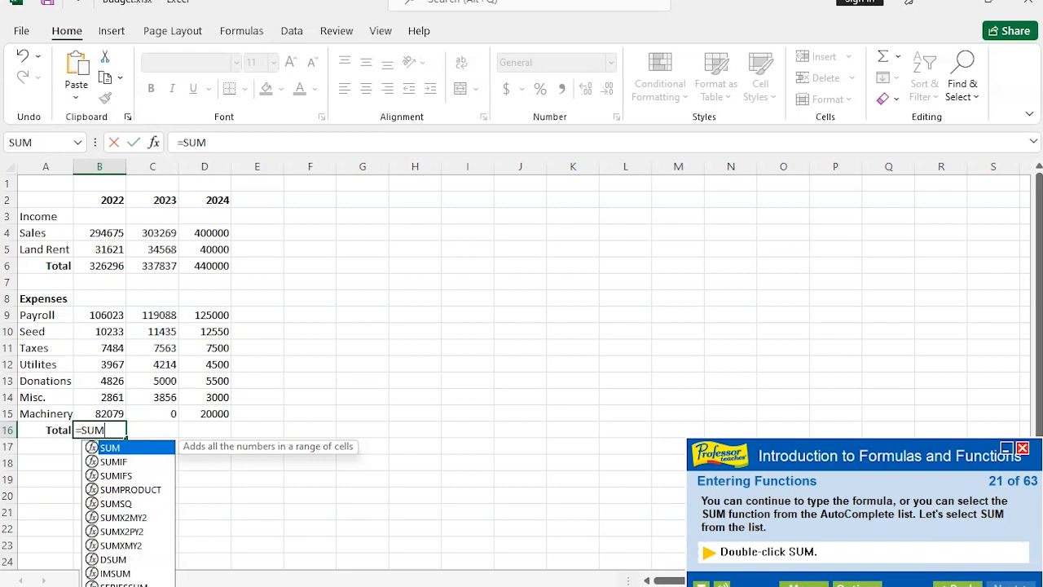
key("Tab")
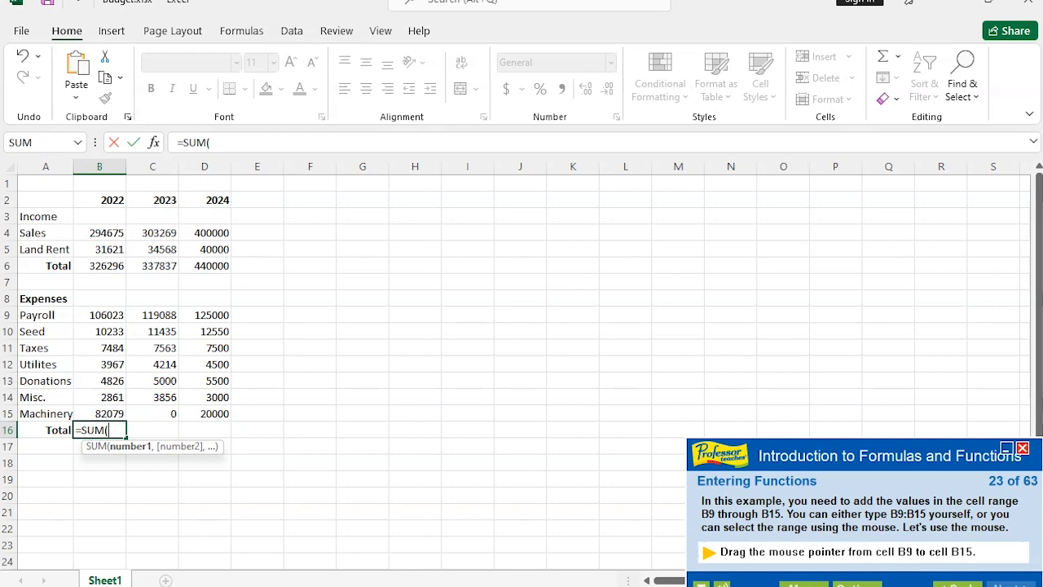
left_click_drag(100, 315, 100, 415)
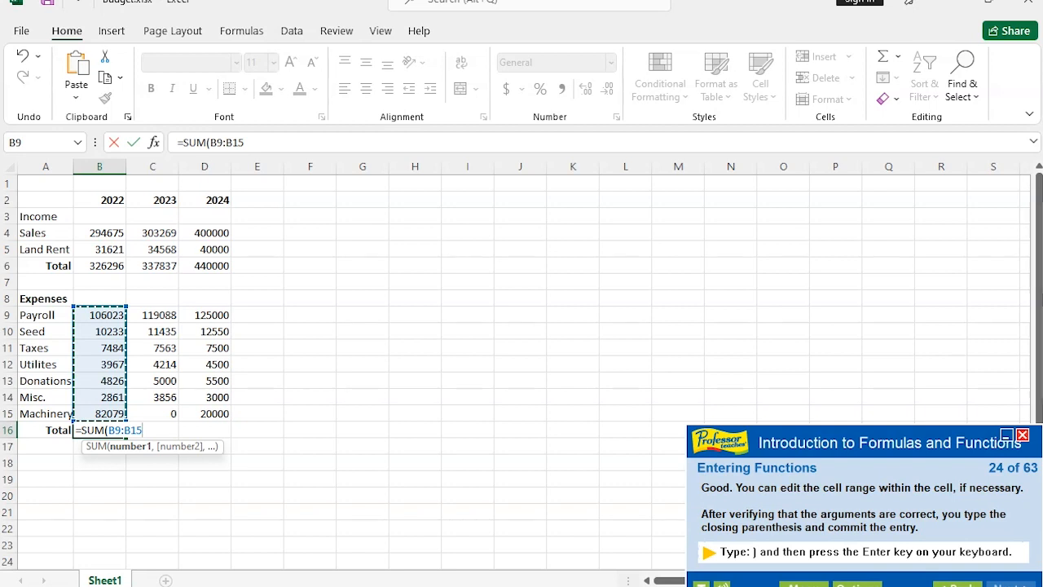
type(")")
key("Return")
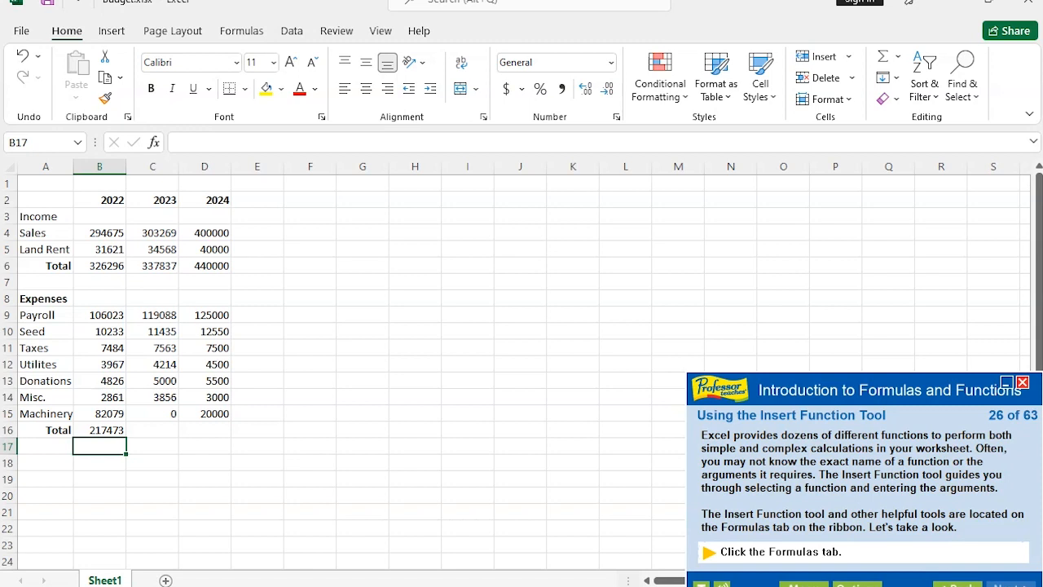
Step: Use Insert Function to enter =AVERAGE(B4:D4) for the average sales income in cell F4
left_click(241, 31)
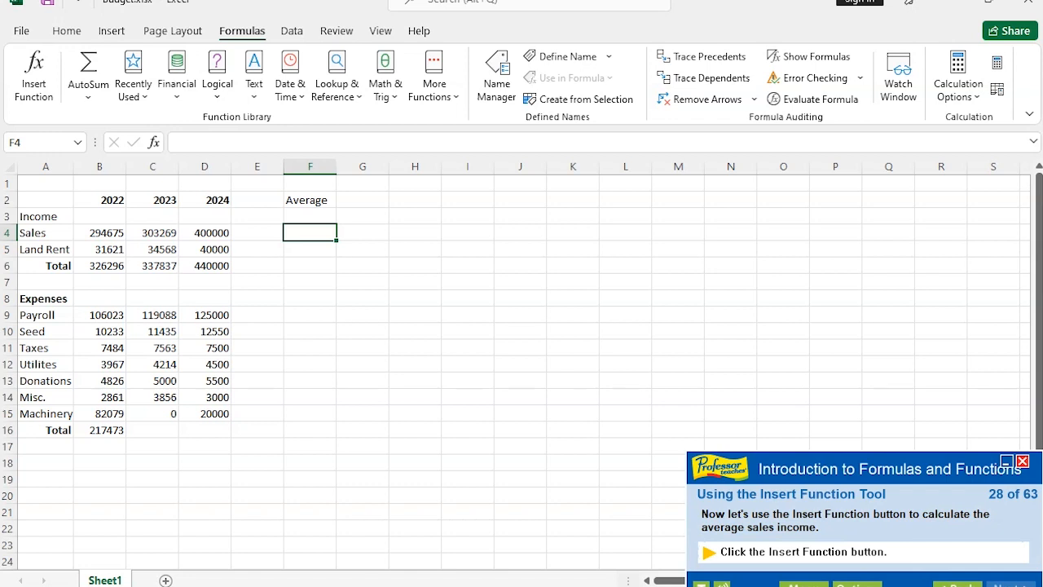
left_click(154, 142)
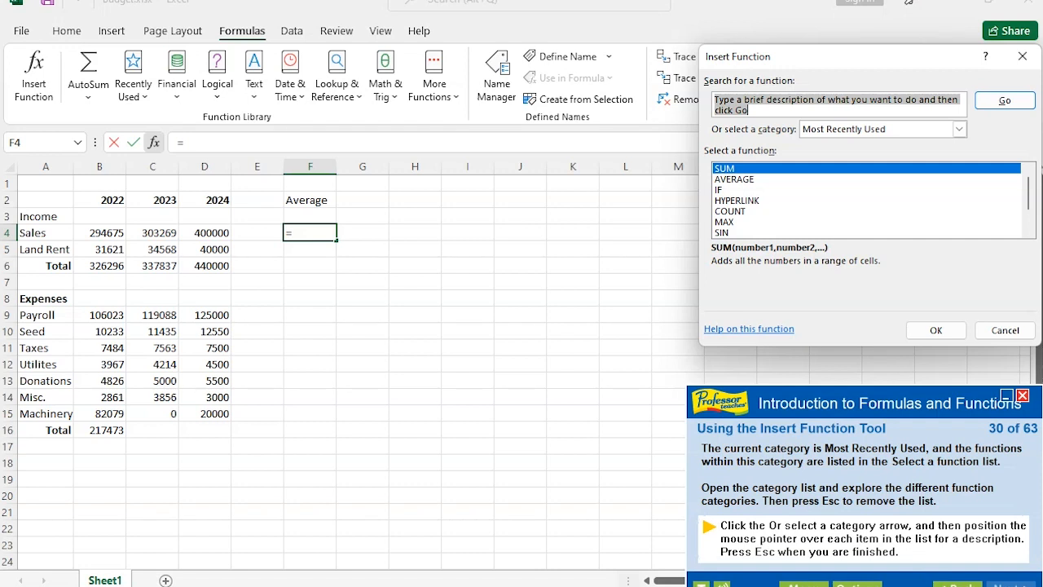
key("Escape")
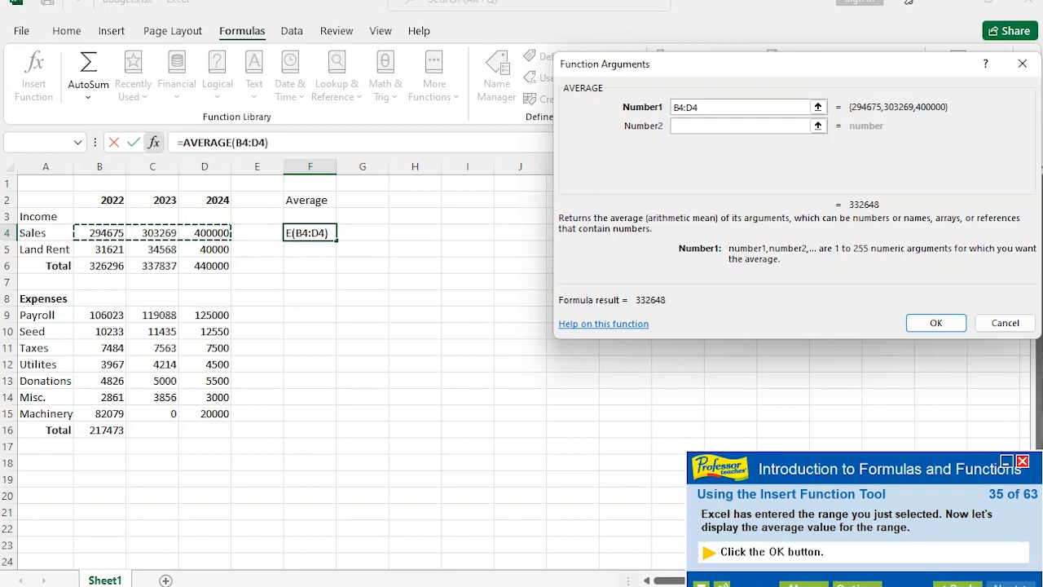
left_click(936, 323)
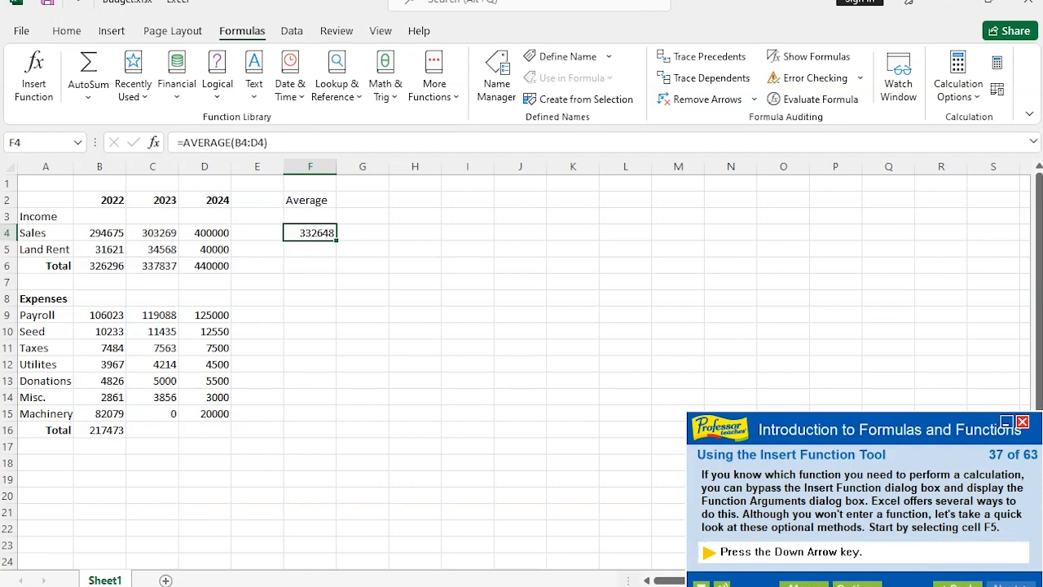
Step: Try the COUNT and MAX functions in cell F5 through the Function Arguments dialog, cancelling each one
key("Down")
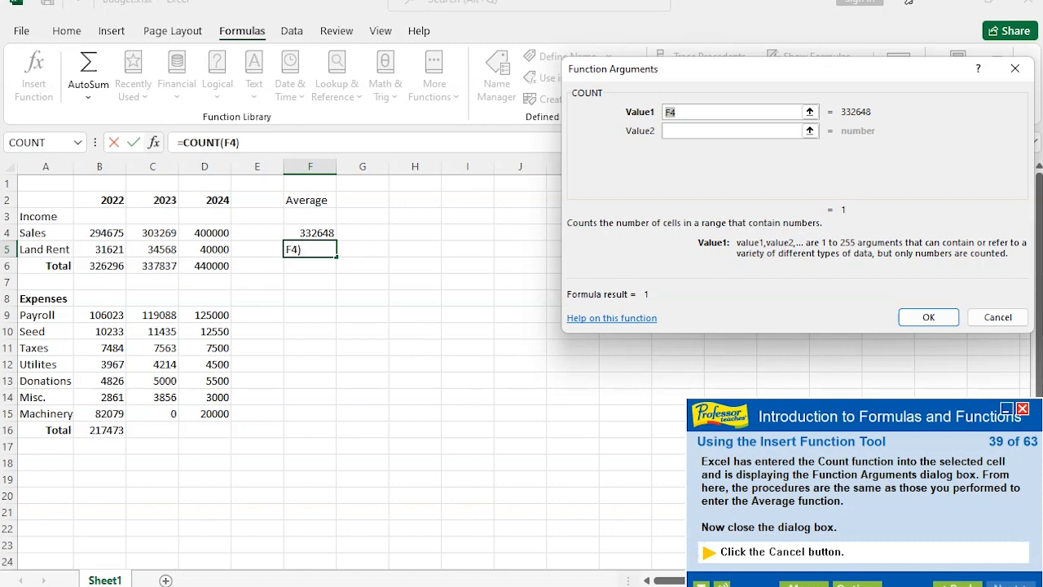
key("Escape")
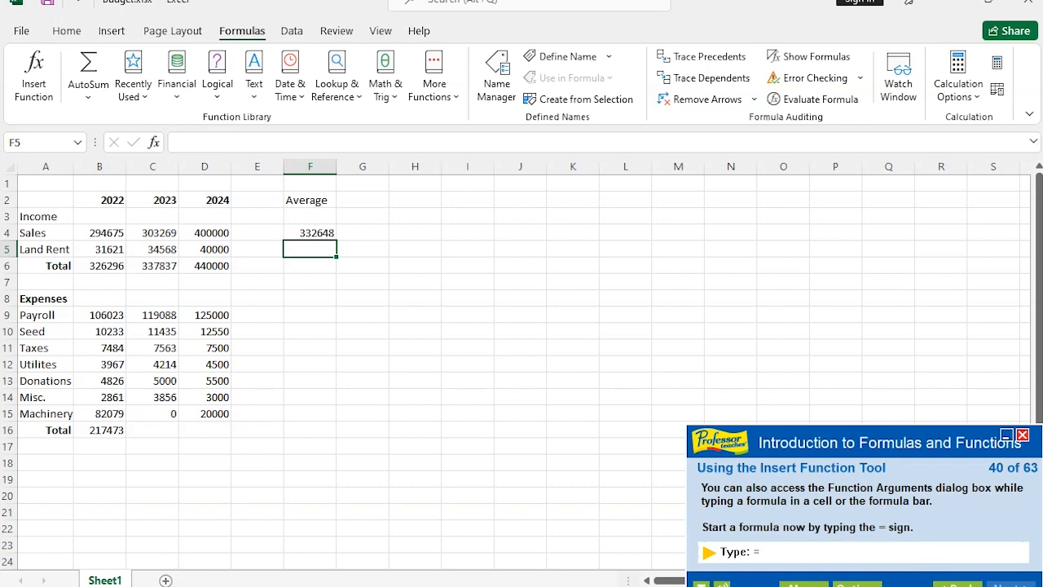
type("=MAX(F4")
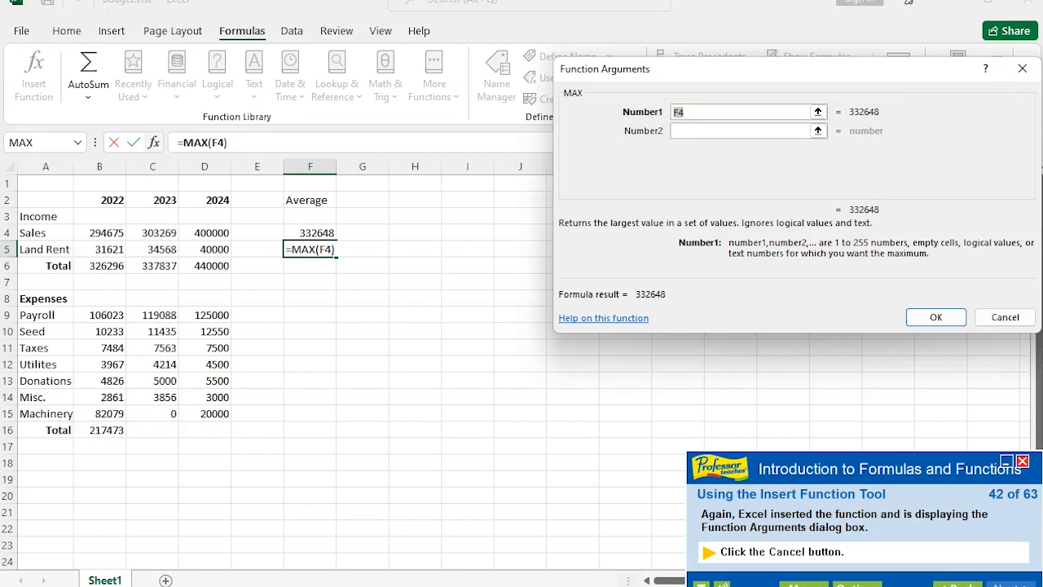
left_click(1005, 318)
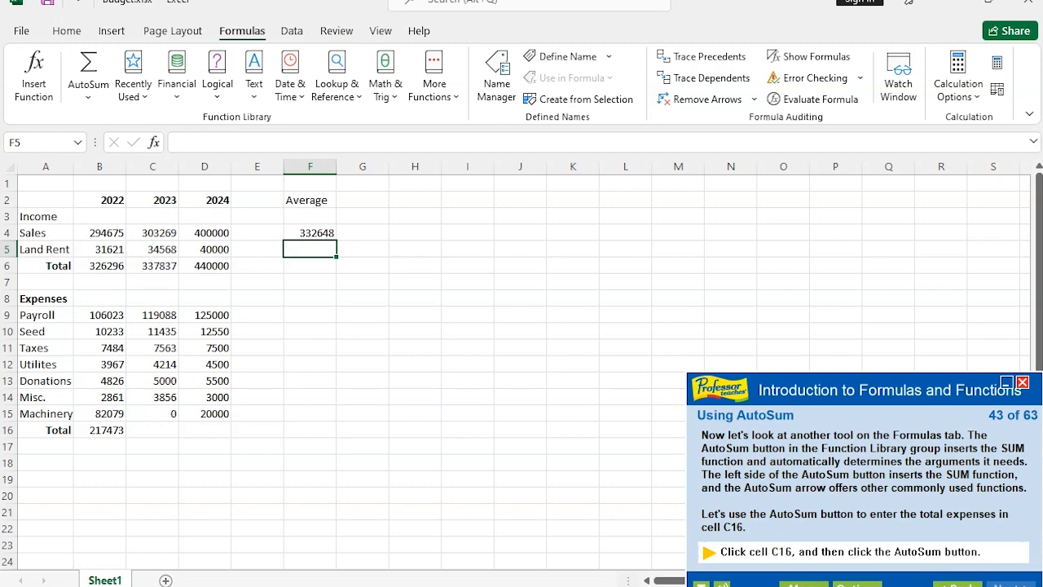
Step: Total the 2023 expenses in cell C16 with AutoSum over C9:C15
left_click(152, 429)
key("alt+equal")
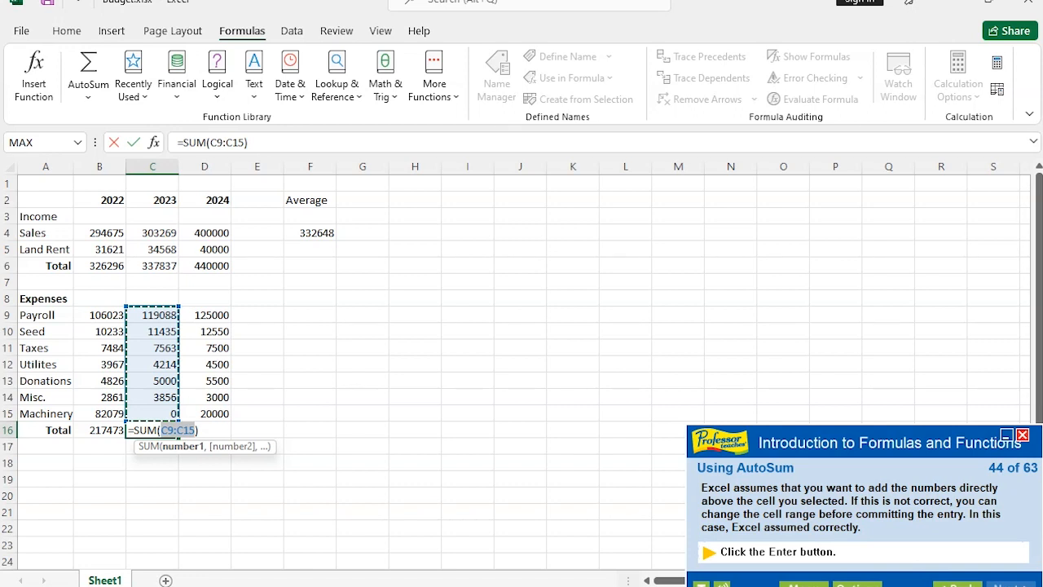
key("Return")
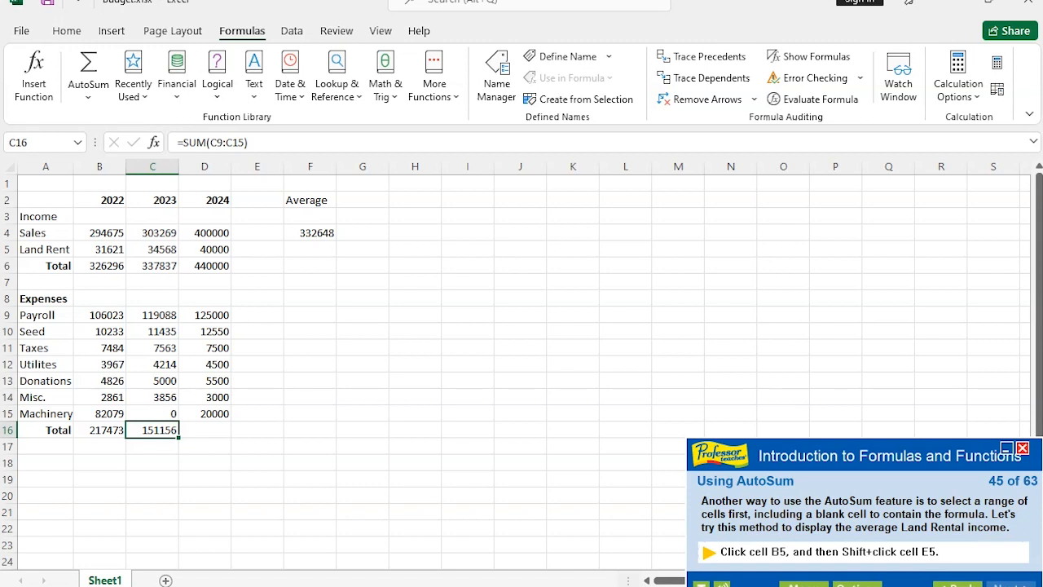
Step: Select the Land Rent range B5:E5 to average the three years' rent into the blank cell E5 with AutoSum
left_click(99, 250)
left_click(257, 250, "shift")
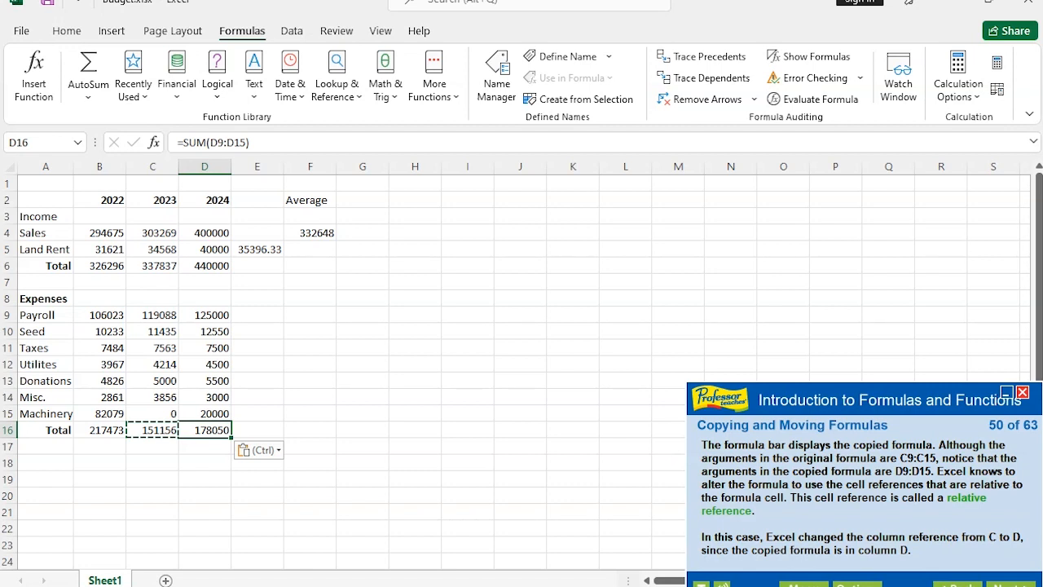
Step: Advance the lesson, clear the copied cell F4 from the clipboard and step through F9:F15 to examine each average formula's relative references
left_click(1012, 584)
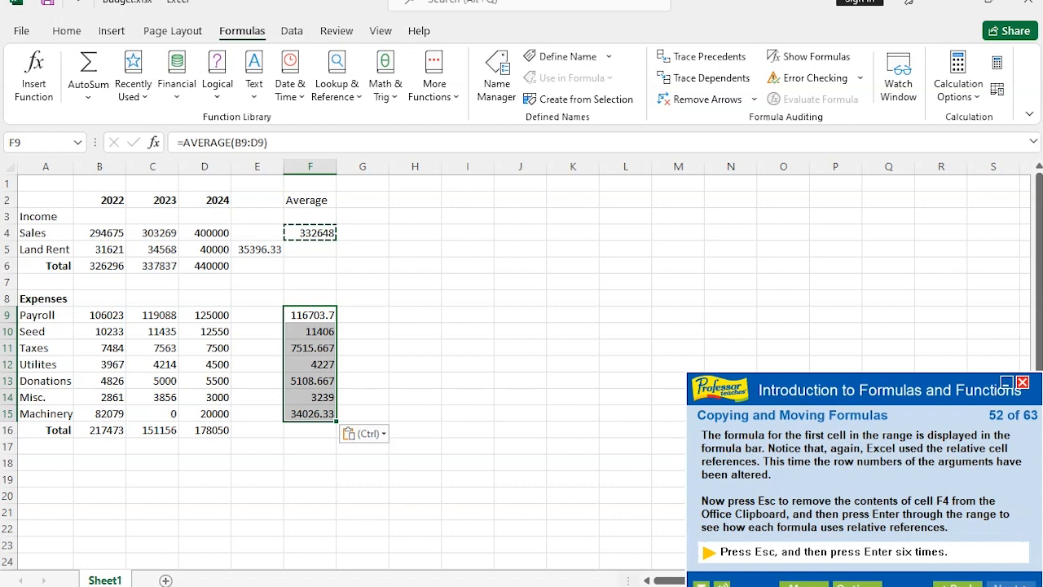
key("Escape")
key("Return")
key("Return")
key("Return")
key("Return")
key("Return")
key("Return")
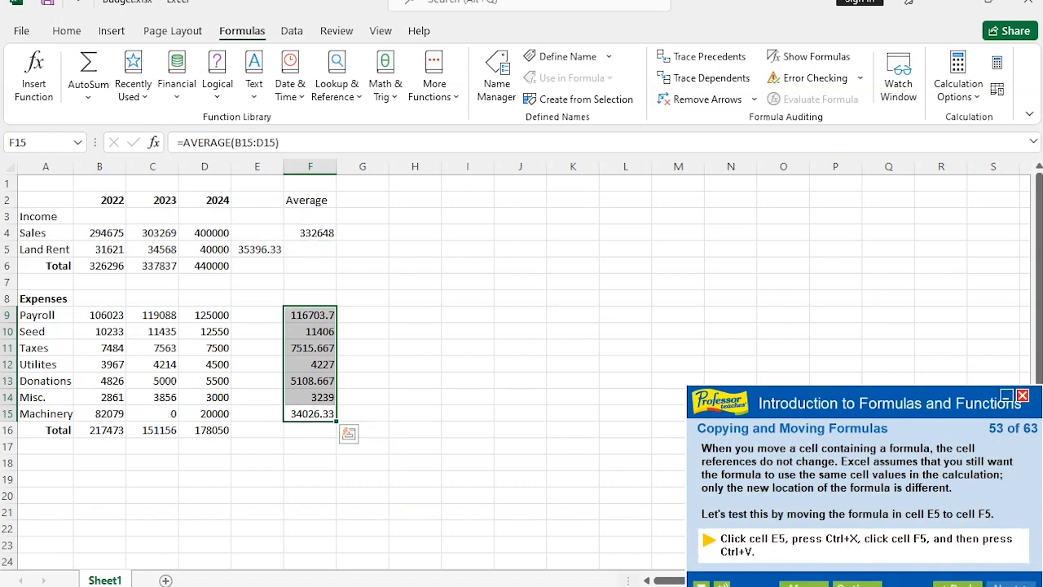